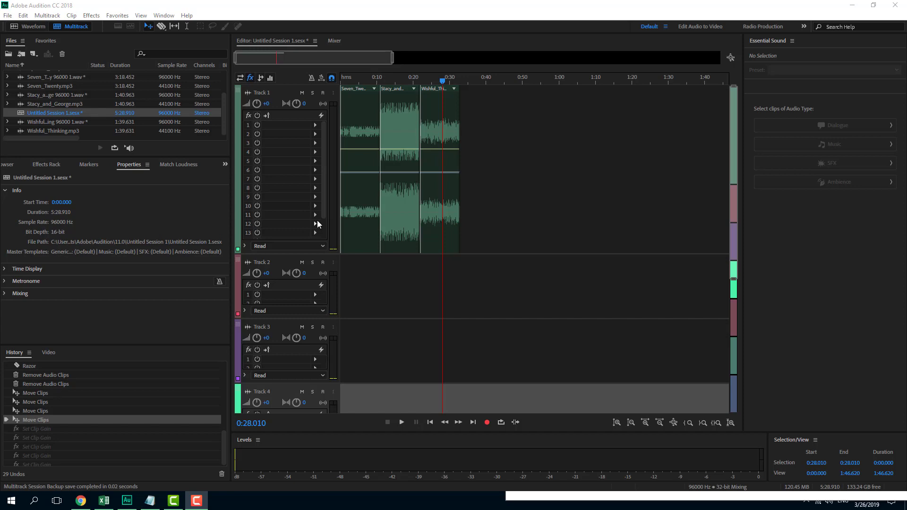
# Step: Play the transition from the Seven_Twenty clip into the Stacy_and_George clip to compare their loudness
pyautogui.click(394, 142)
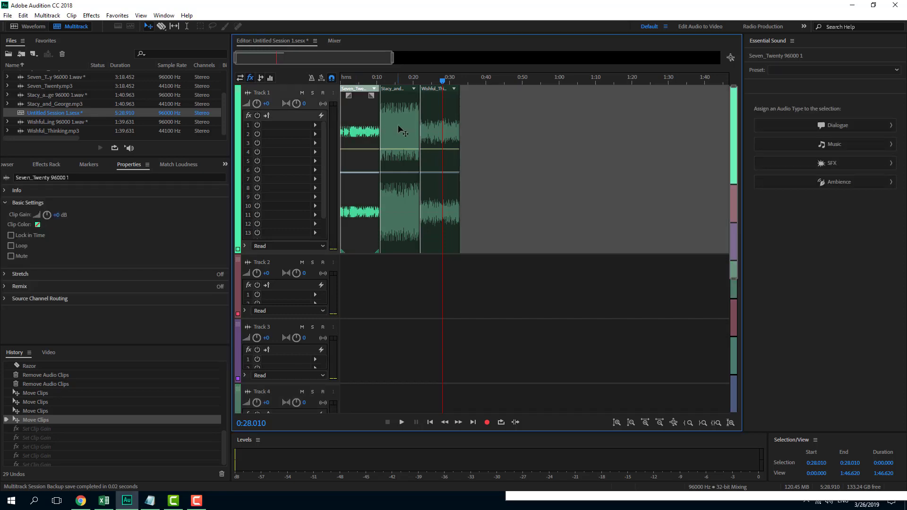
pyautogui.click(371, 80)
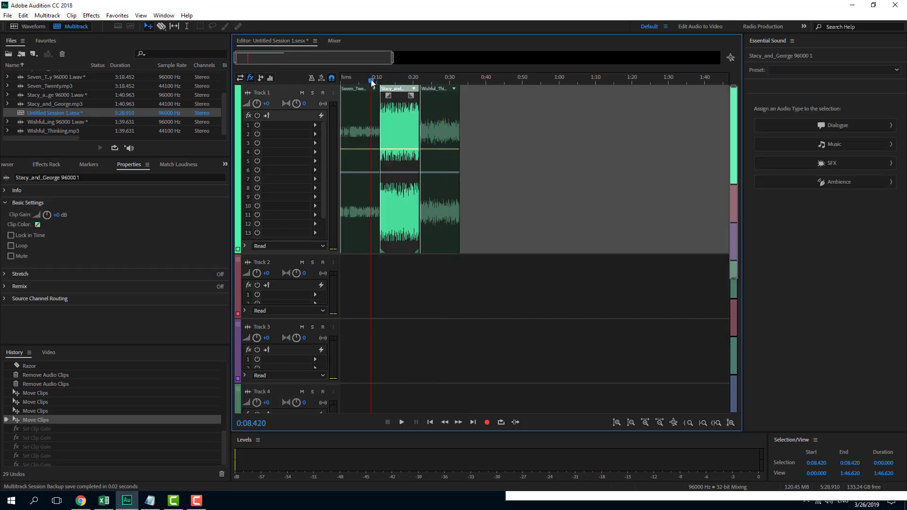
pyautogui.press('space')
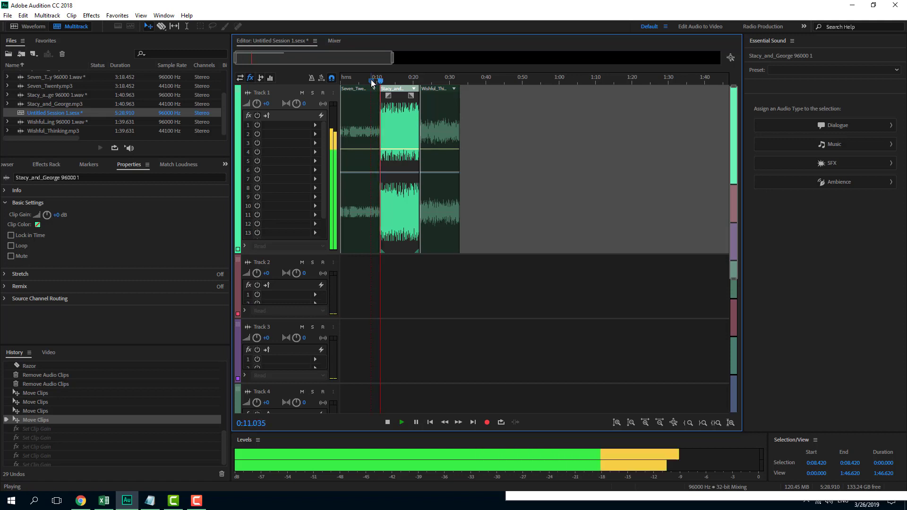
pyautogui.press('space')
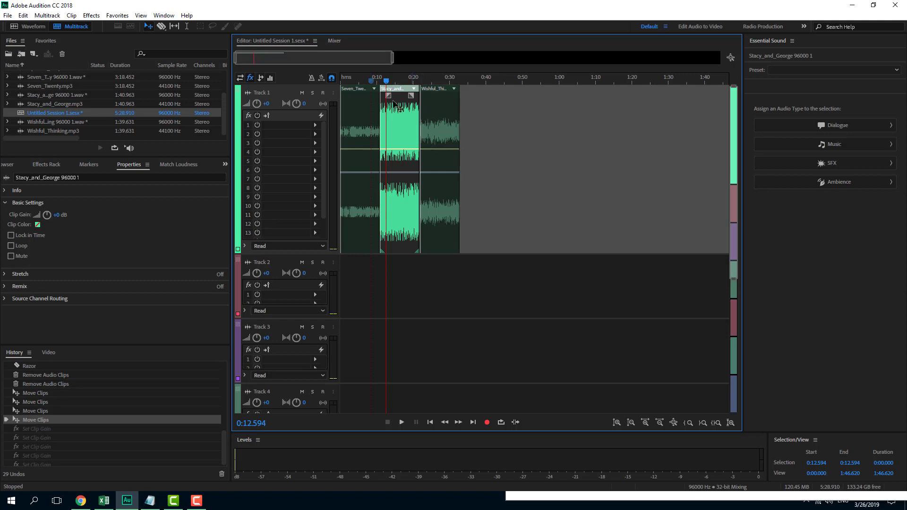
# Step: Raise the Seven_Twenty clip's gain to +15 dB while playing the session from its start
pyautogui.click(491, 200)
pyautogui.click(369, 133)
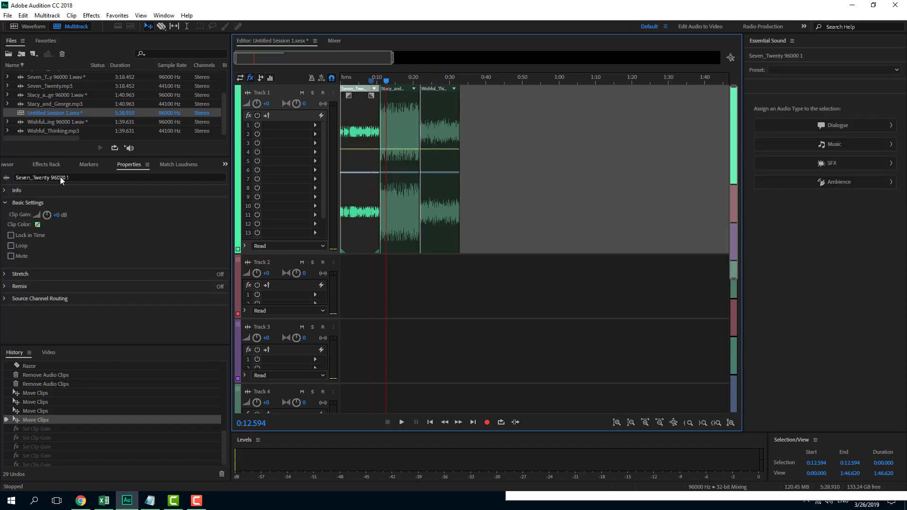
pyautogui.click(132, 164)
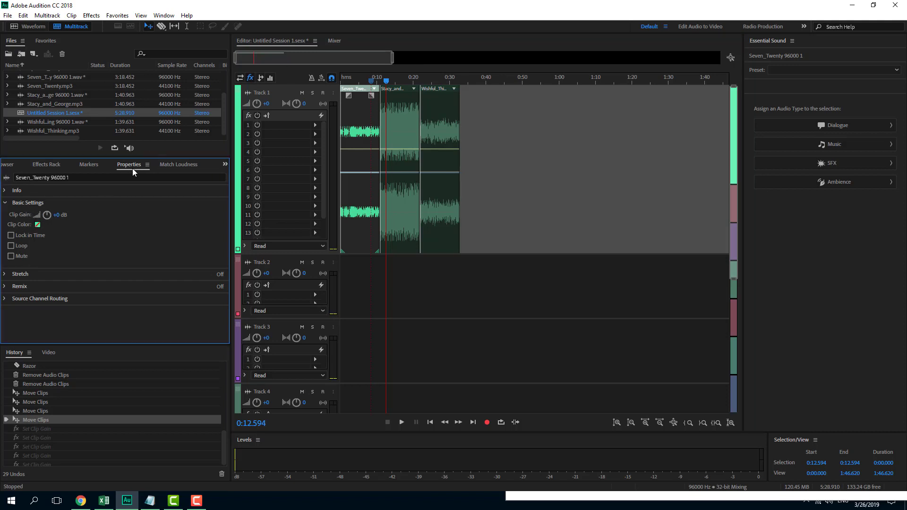
pyautogui.click(166, 17)
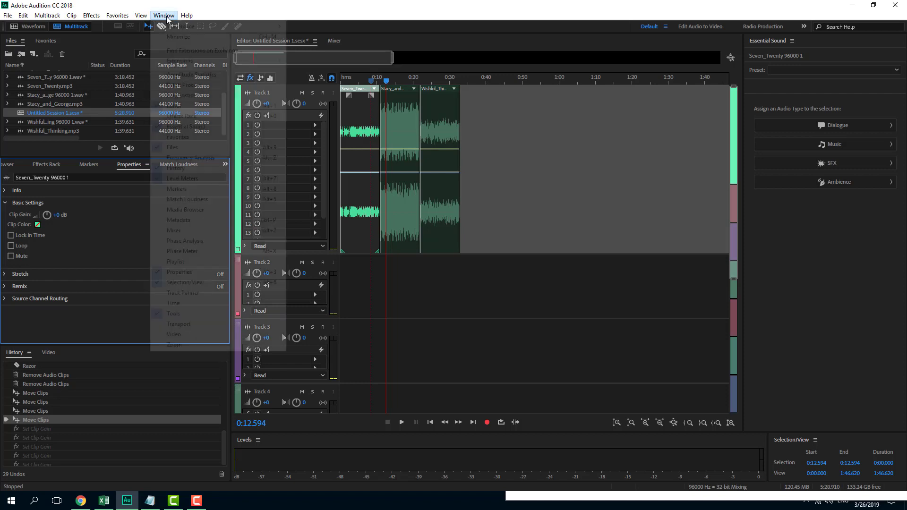
pyautogui.click(104, 234)
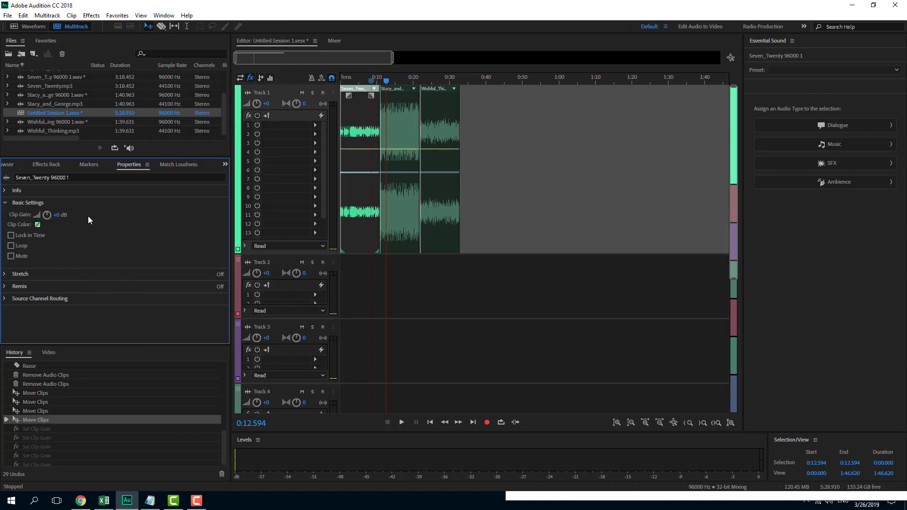
pyautogui.click(363, 121)
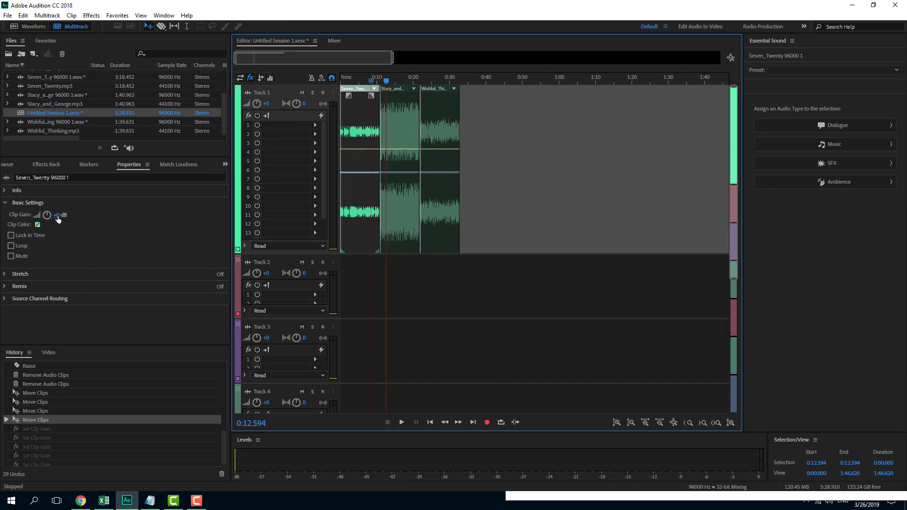
pyautogui.press('Home')
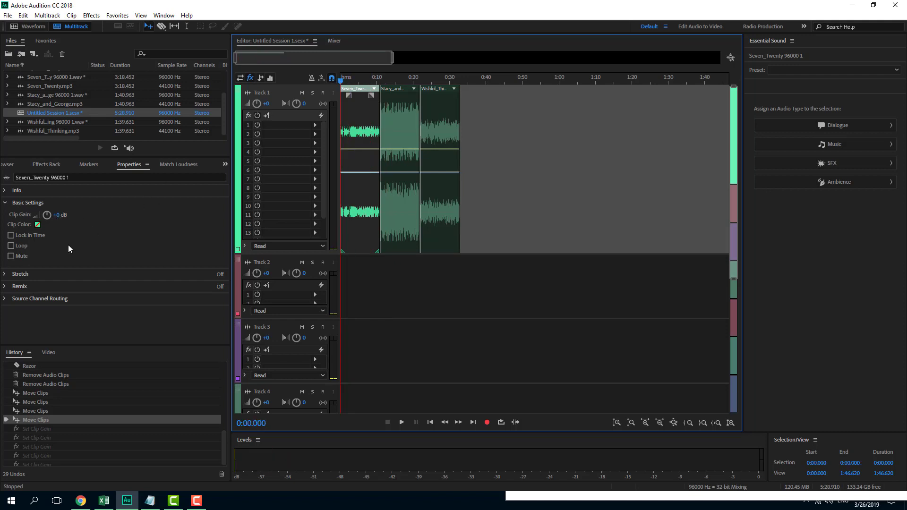
pyautogui.press('space')
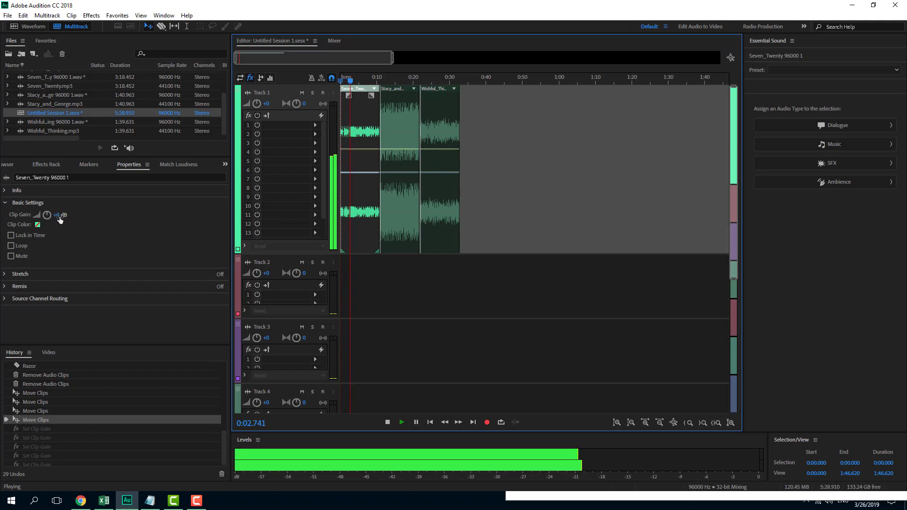
pyautogui.moveTo(57, 220); pyautogui.dragTo(87, 217)
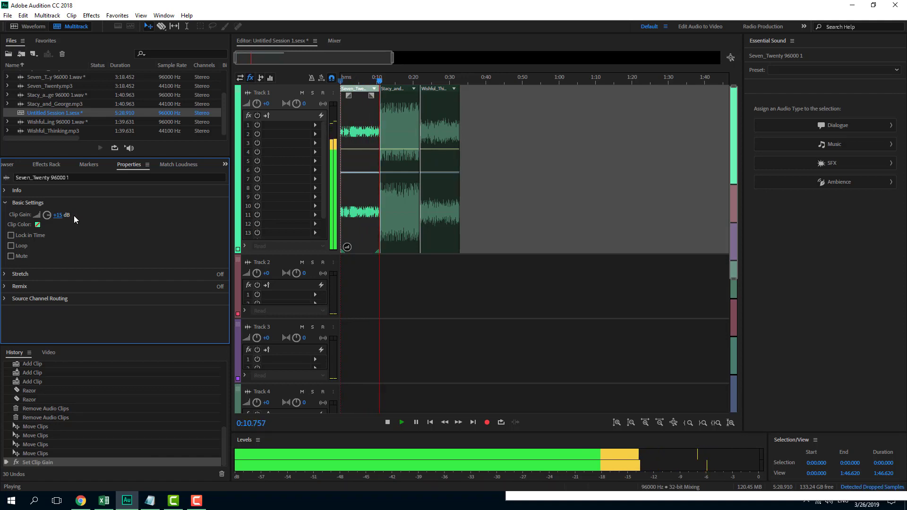
pyautogui.press('space')
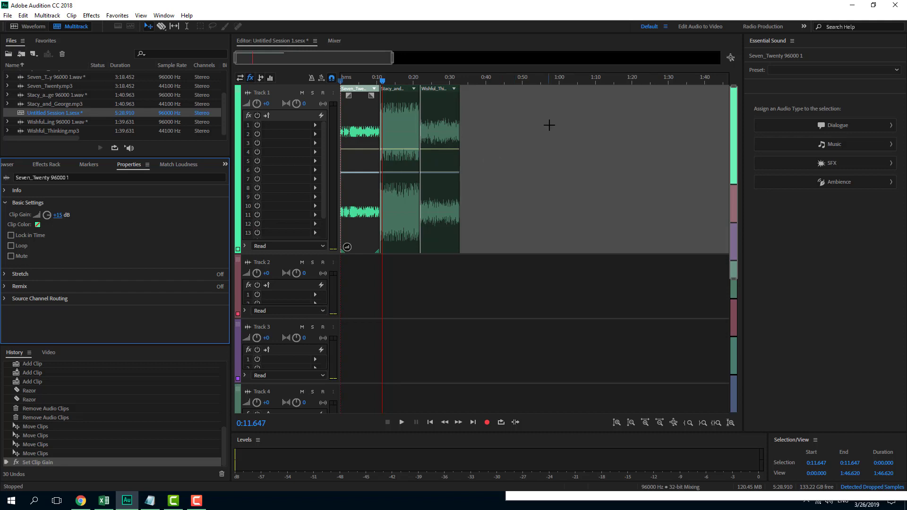
# Step: Match the loudness of all three Track 1 clips using ITU-R BS.1770-3 Loudness with a target of -6 LUFS
pyautogui.moveTo(549, 126); pyautogui.dragTo(397, 152)
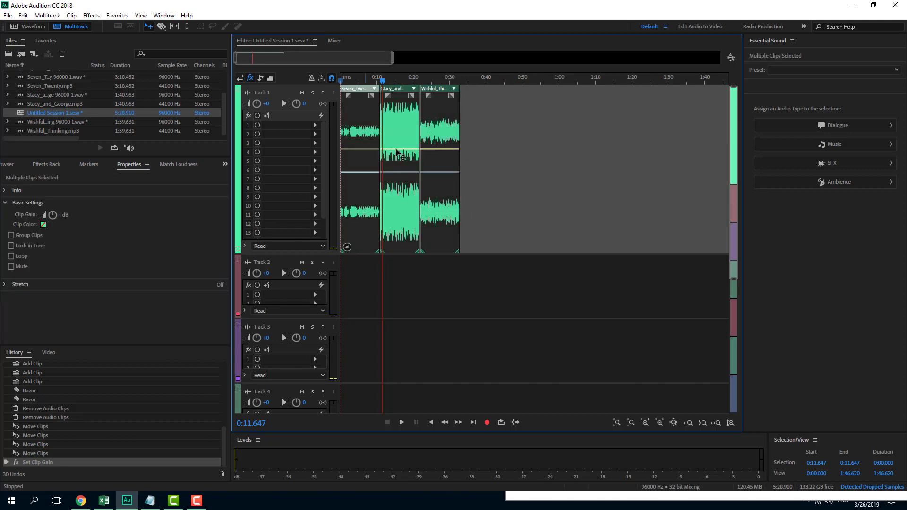
pyautogui.rightClick(373, 125)
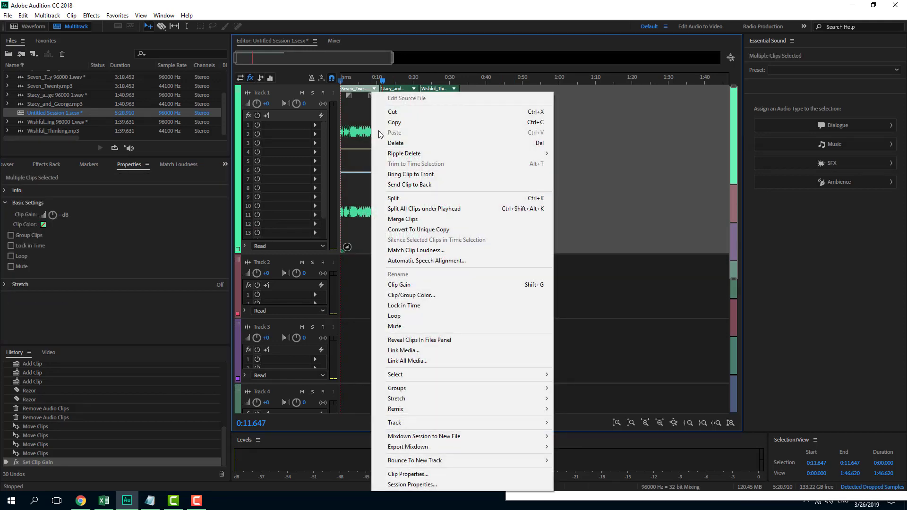
pyautogui.click(455, 250)
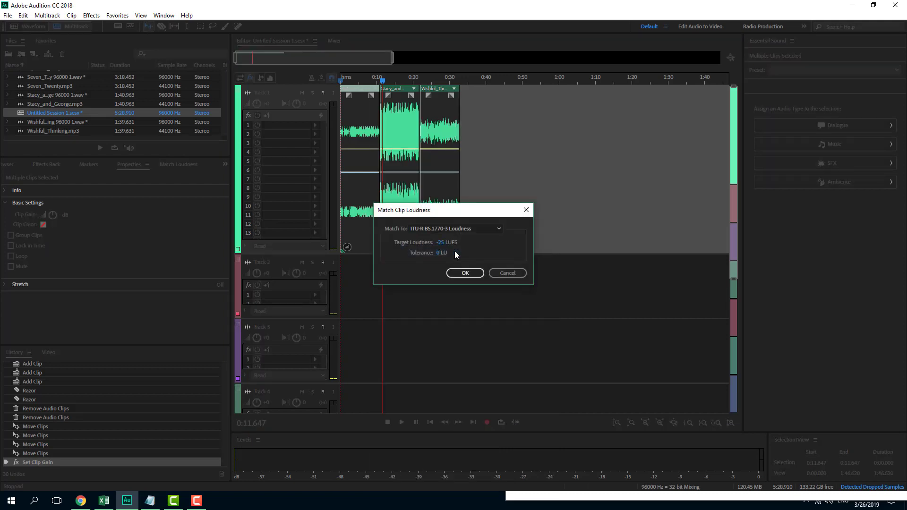
pyautogui.click(457, 230)
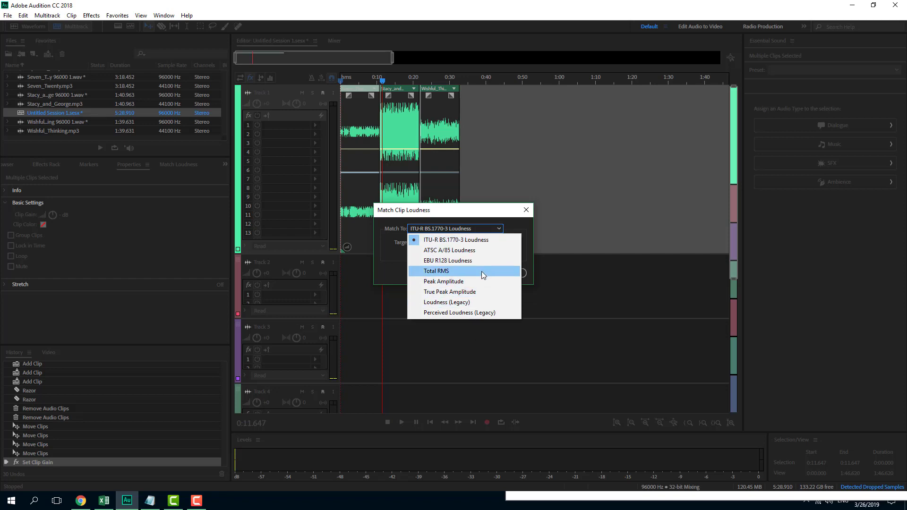
pyautogui.click(457, 241)
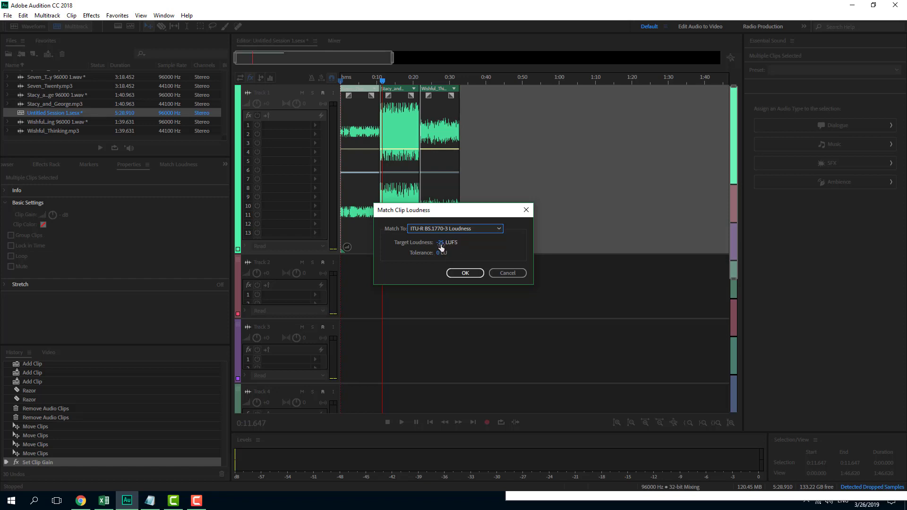
pyautogui.moveTo(442, 247); pyautogui.dragTo(457, 243)
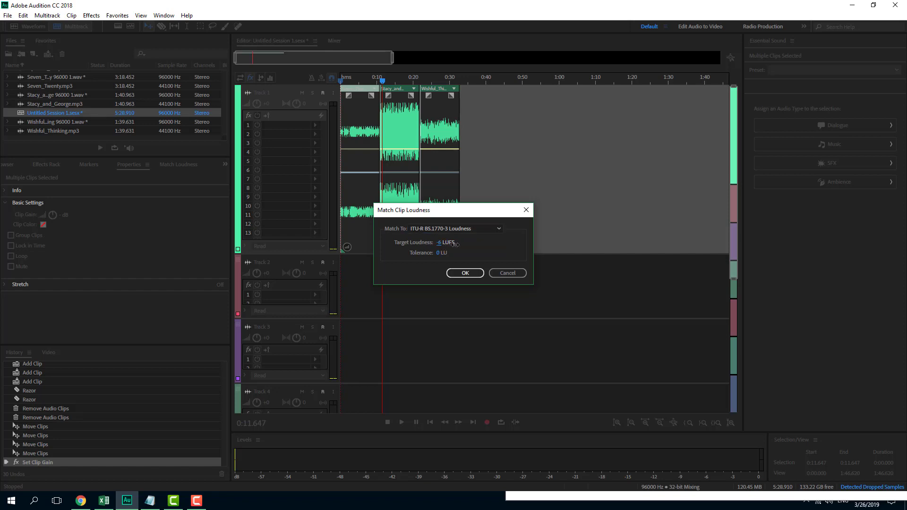
pyautogui.click(460, 271)
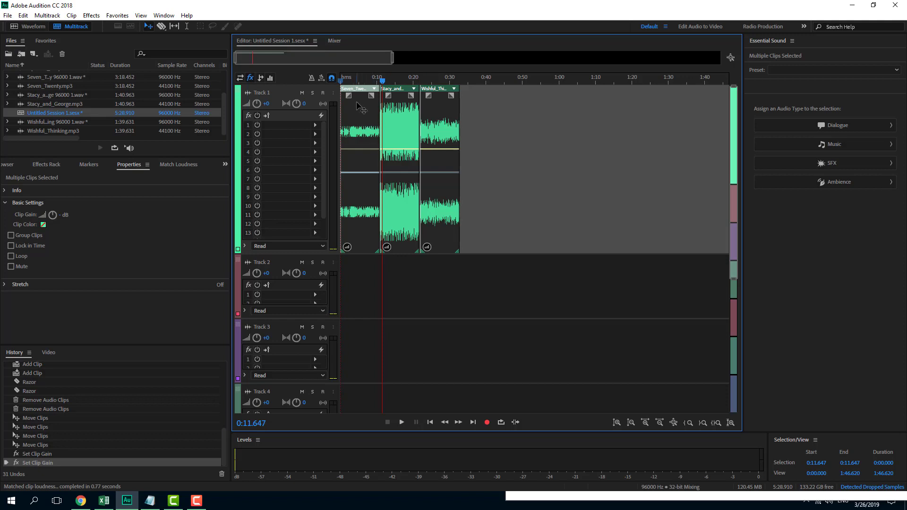
# Step: Check the clip gain applied to each of the three clips on Track 1 one by one
pyautogui.click(544, 143)
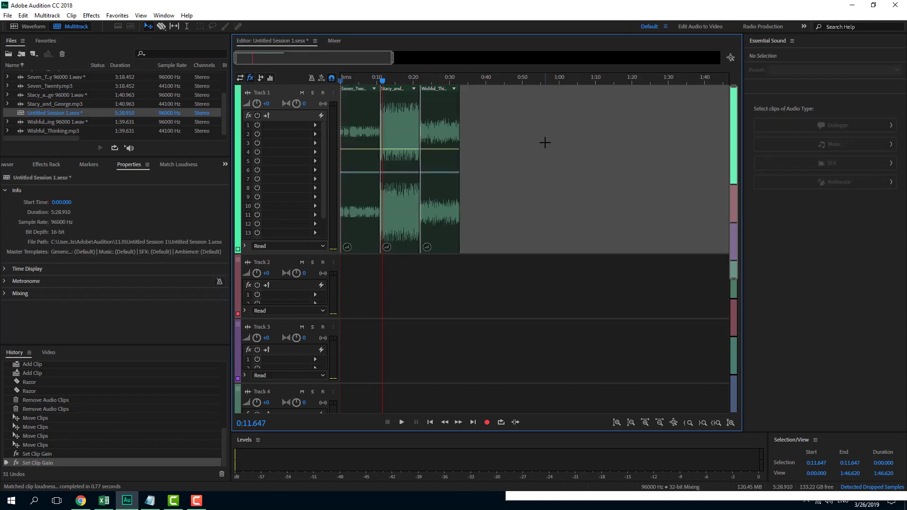
pyautogui.click(354, 100)
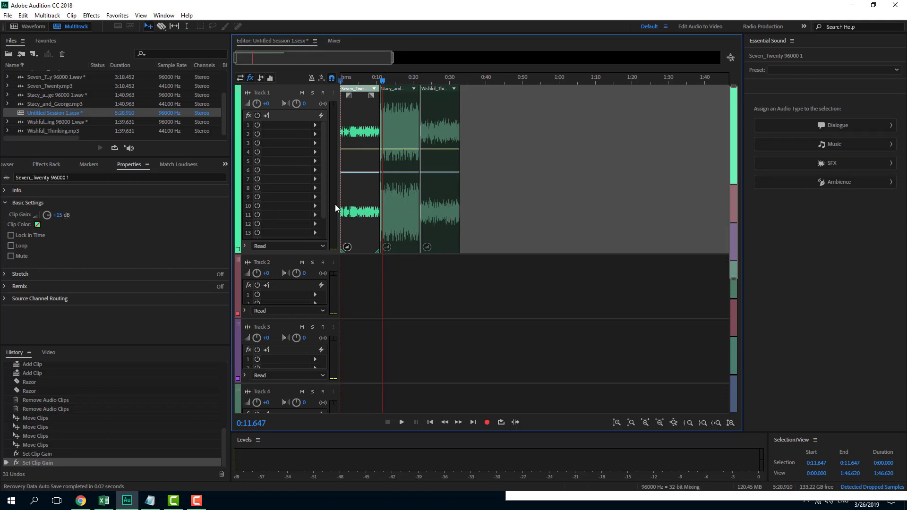
pyautogui.click(392, 135)
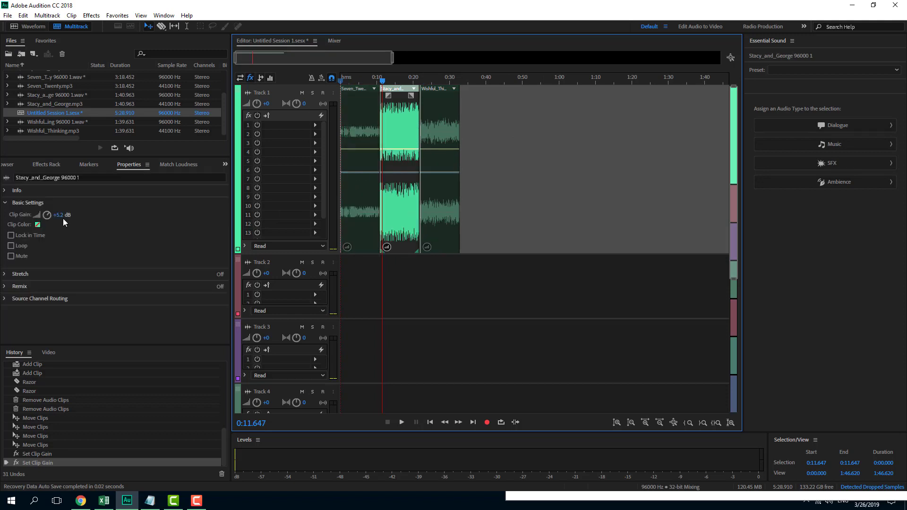
pyautogui.click(444, 137)
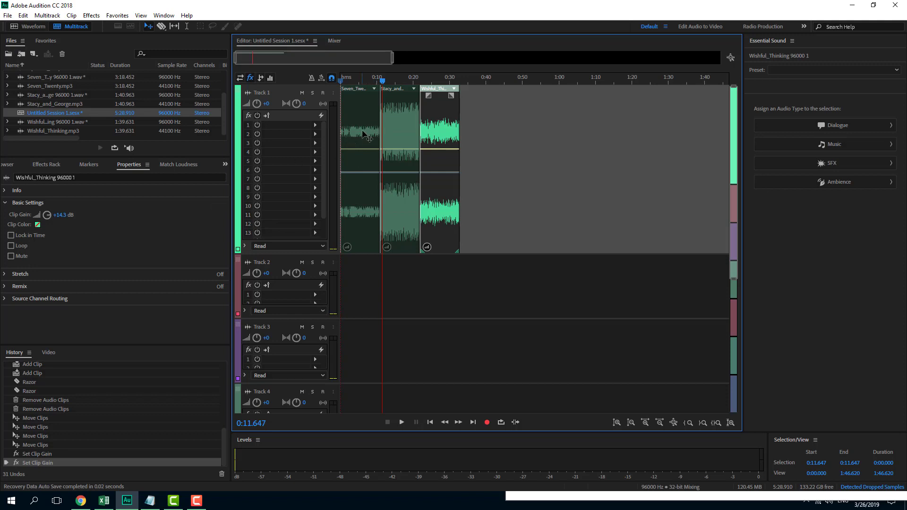
# Step: Play from near the end of the Seven_Twenty clip into the Wishful_Thinking clip to check the matched levels for clipping
pyautogui.click(369, 81)
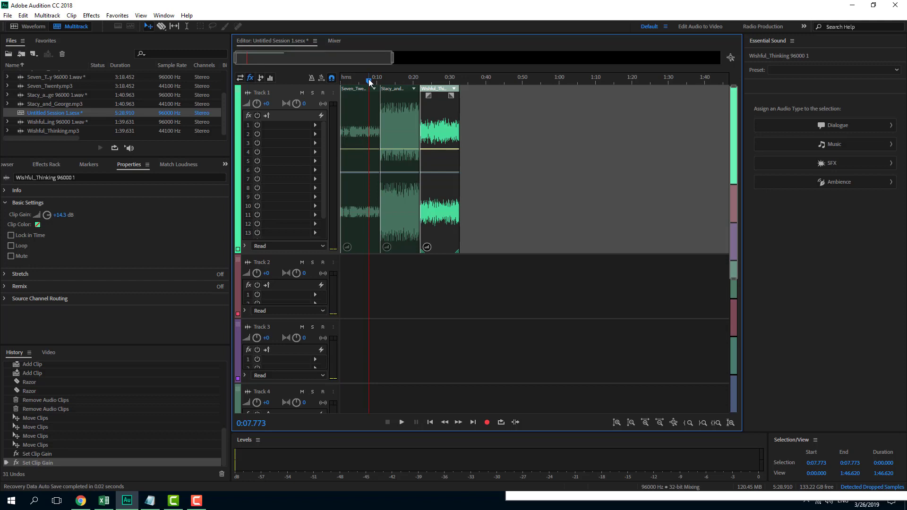
pyautogui.press('space')
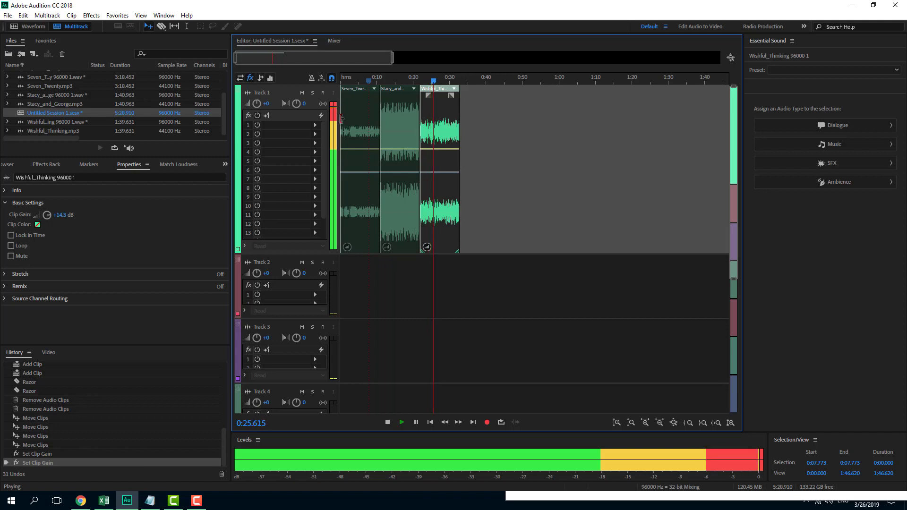
pyautogui.press('space')
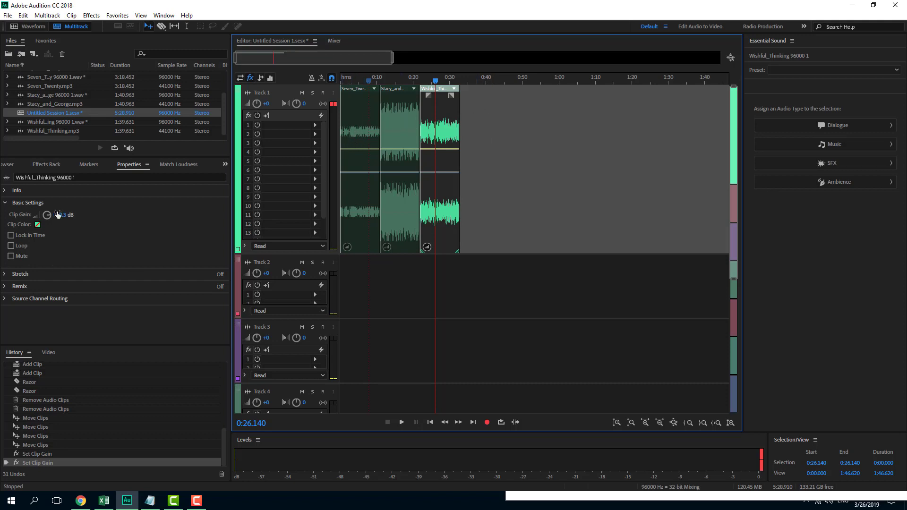
# Step: Match the loudness of all three Track 1 clips again with a target loudness of -10 LUFS
pyautogui.moveTo(482, 113); pyautogui.dragTo(340, 194)
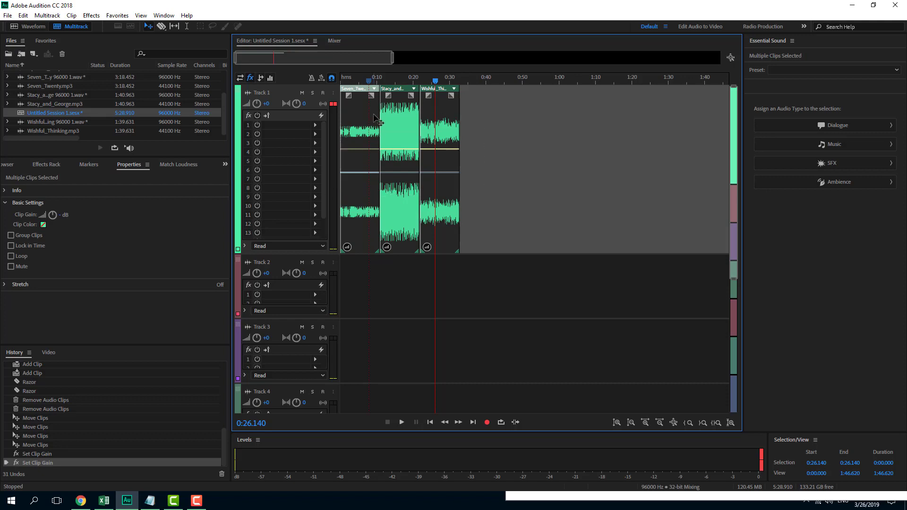
pyautogui.rightClick(376, 119)
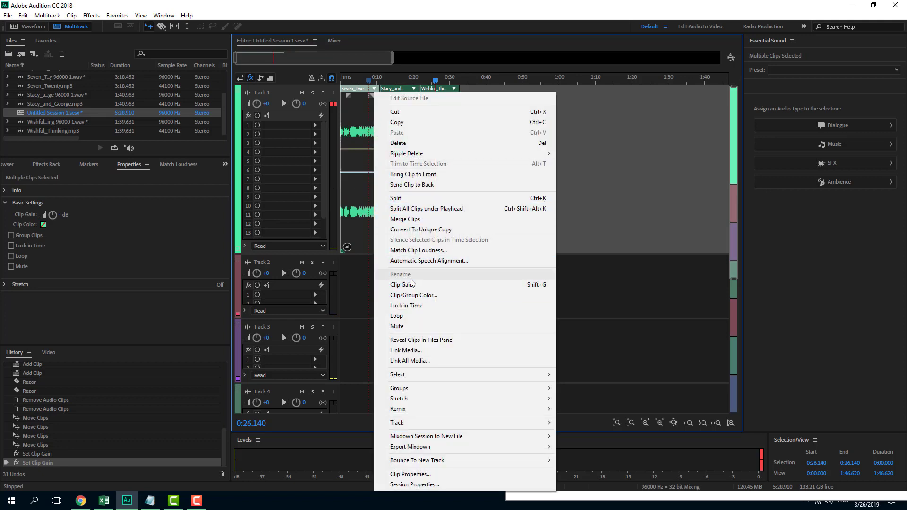
pyautogui.click(419, 251)
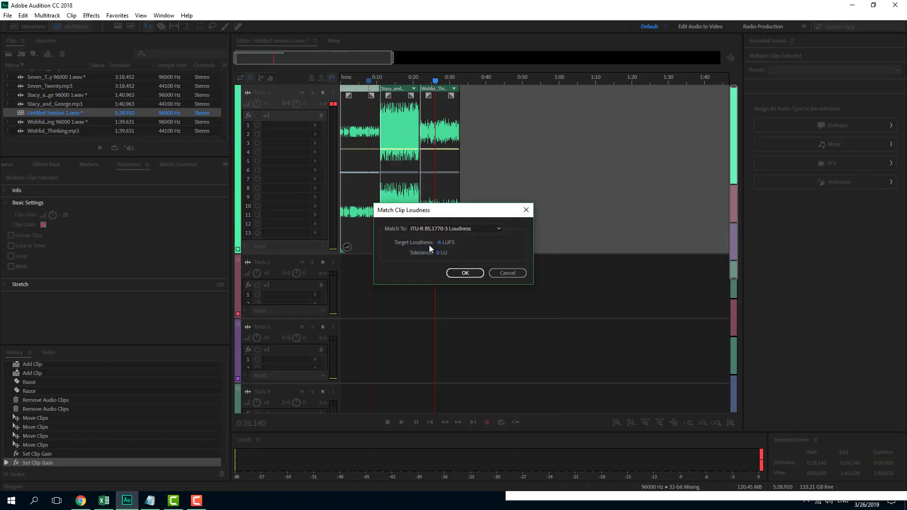
pyautogui.click(438, 243)
pyautogui.write('-10')
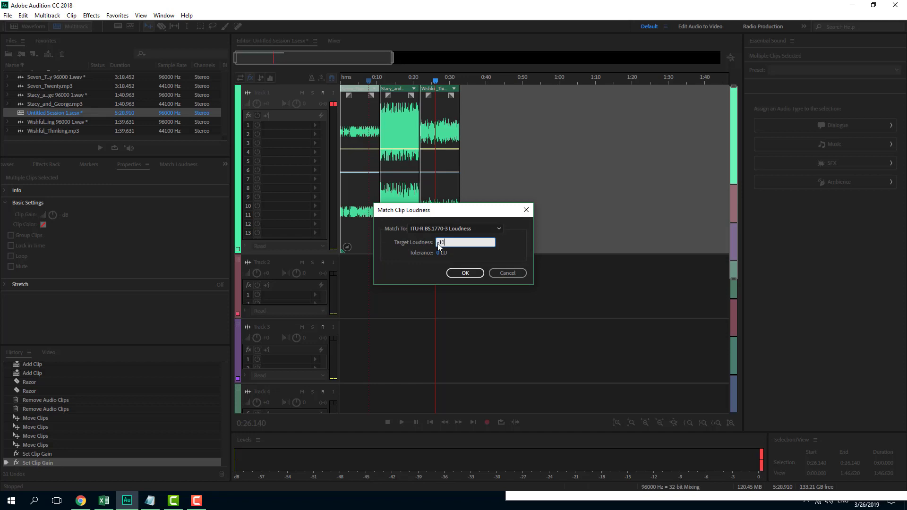
pyautogui.click(464, 273)
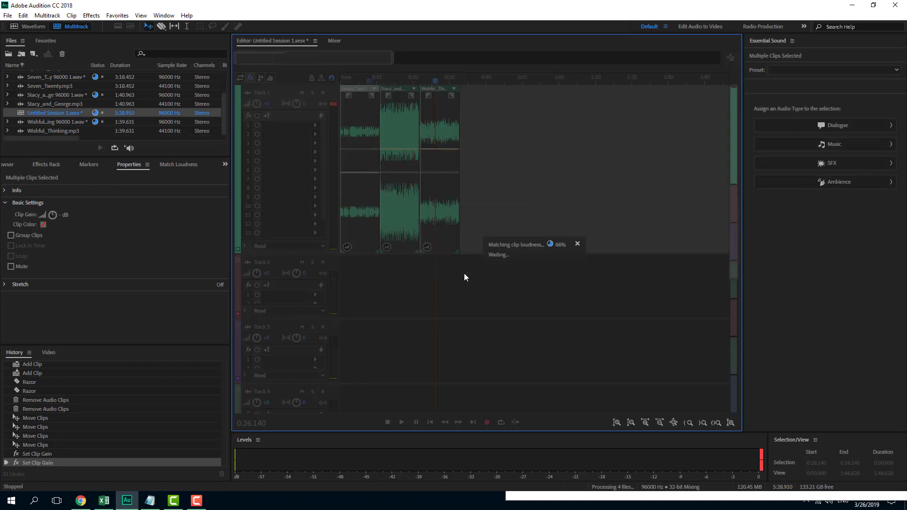
# Step: Play across both clip transitions from about 0:08 to check the levels at the -10 LUFS target
pyautogui.click(369, 79)
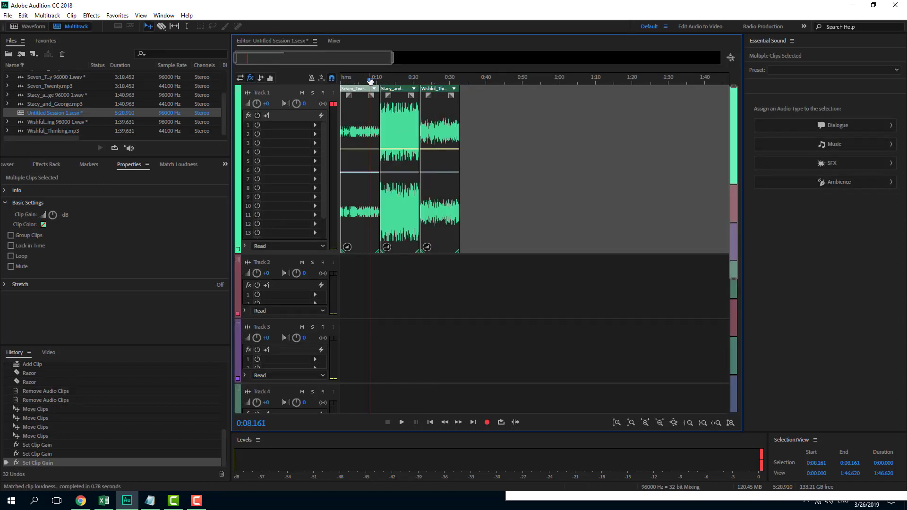
pyautogui.press('space')
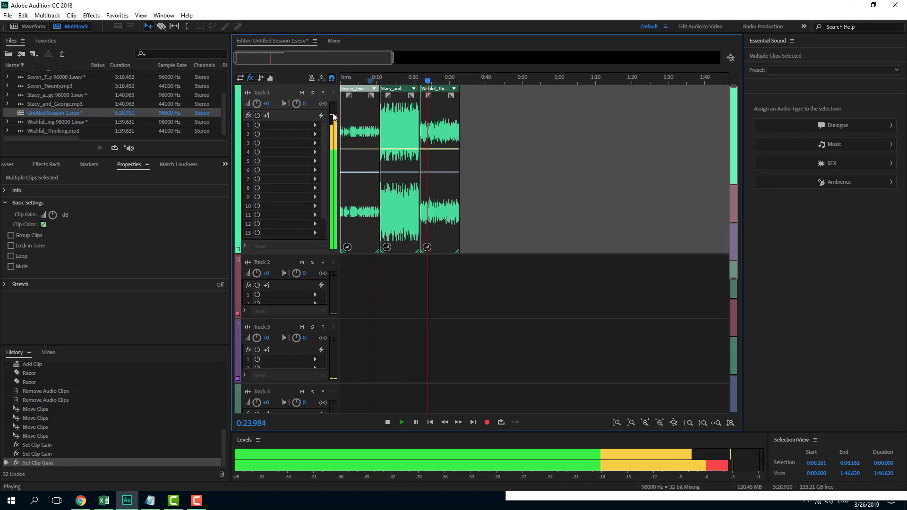
pyautogui.press('space')
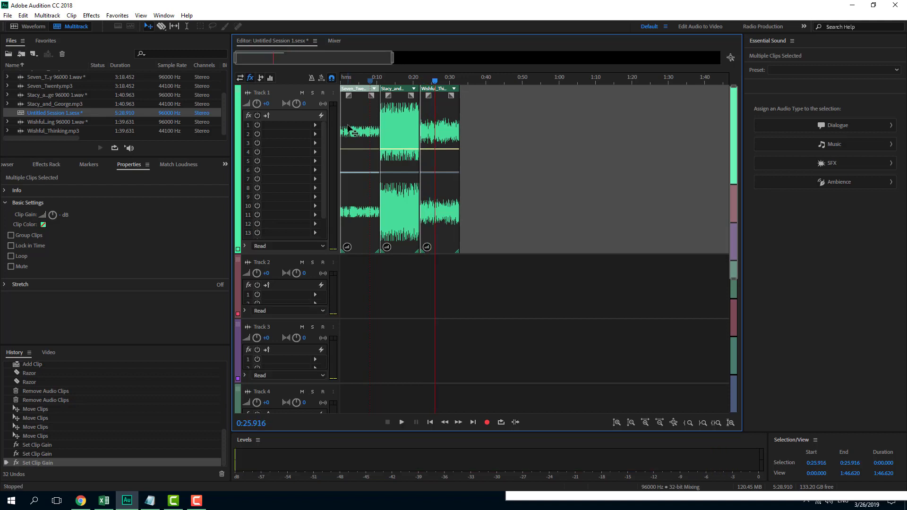